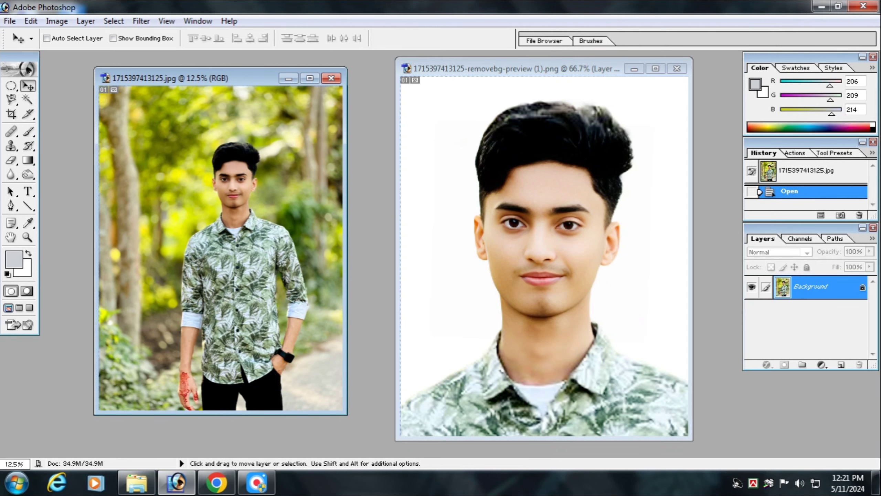
Step: Close both open portrait images and minimize Photoshop
{"action": "left_click", "coordinate": [332, 78]}
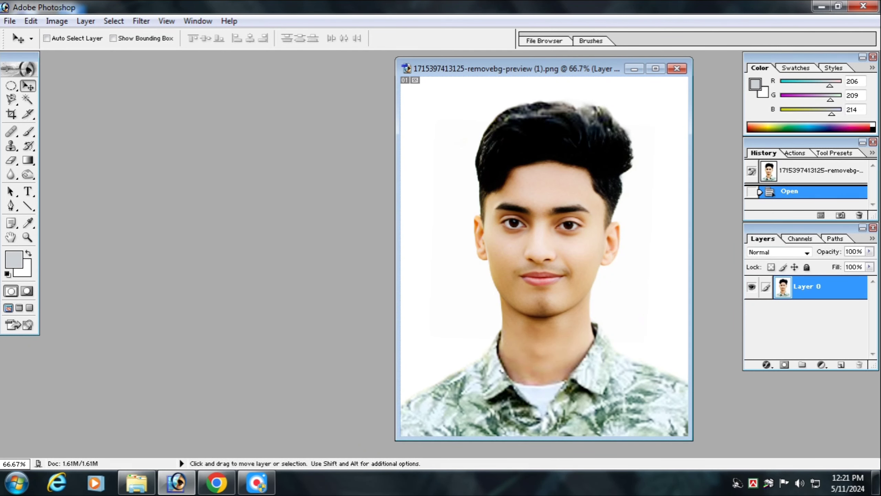
{"action": "left_click", "coordinate": [677, 69]}
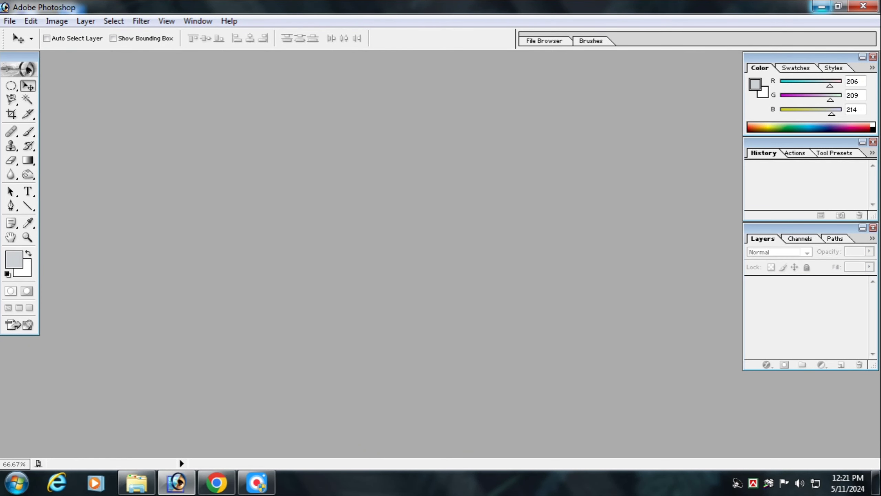
{"action": "left_click", "coordinate": [822, 6]}
{"action": "double_click", "coordinate": [23, 26]}
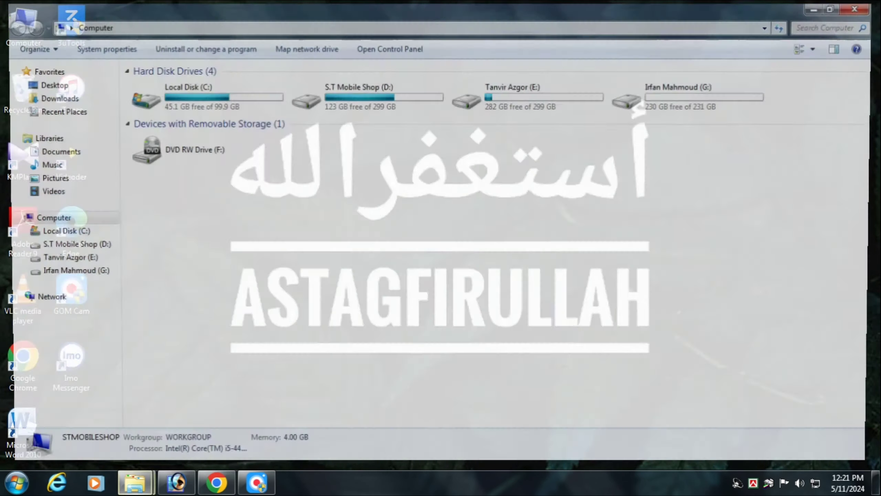
{"action": "left_click", "coordinate": [51, 97]}
{"action": "left_click", "coordinate": [293, 99]}
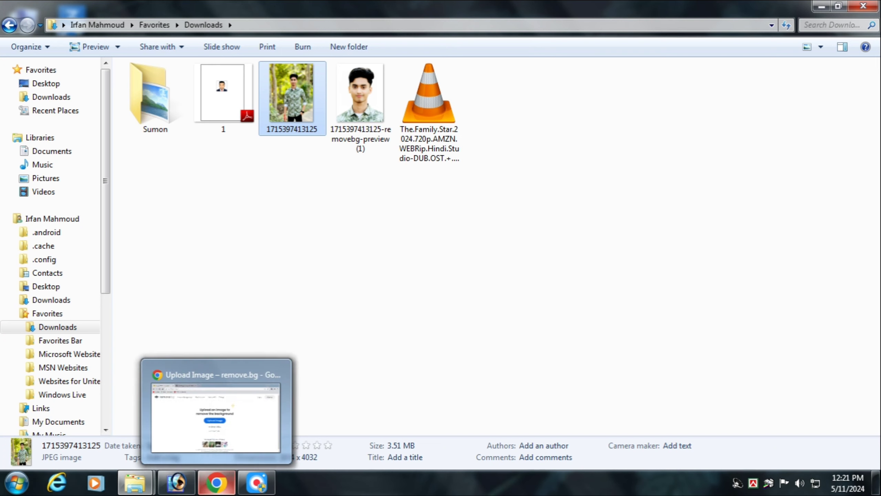
{"action": "left_click", "coordinate": [217, 483]}
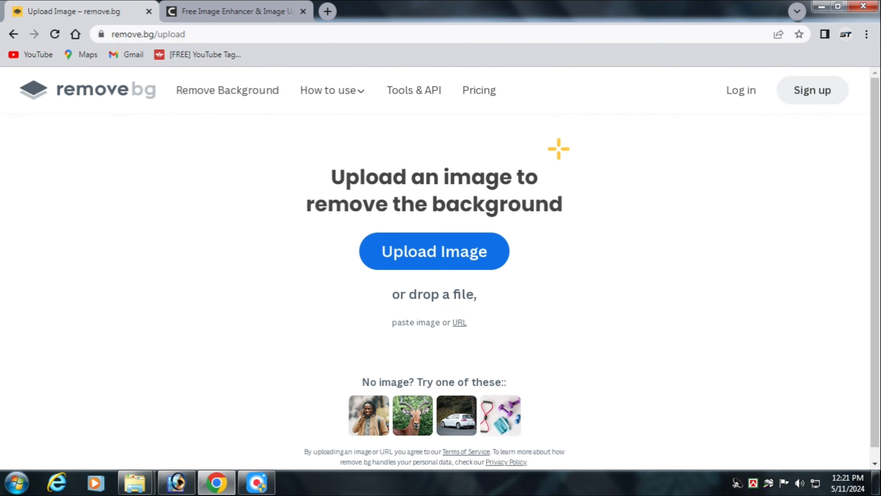
{"action": "left_click", "coordinate": [434, 250]}
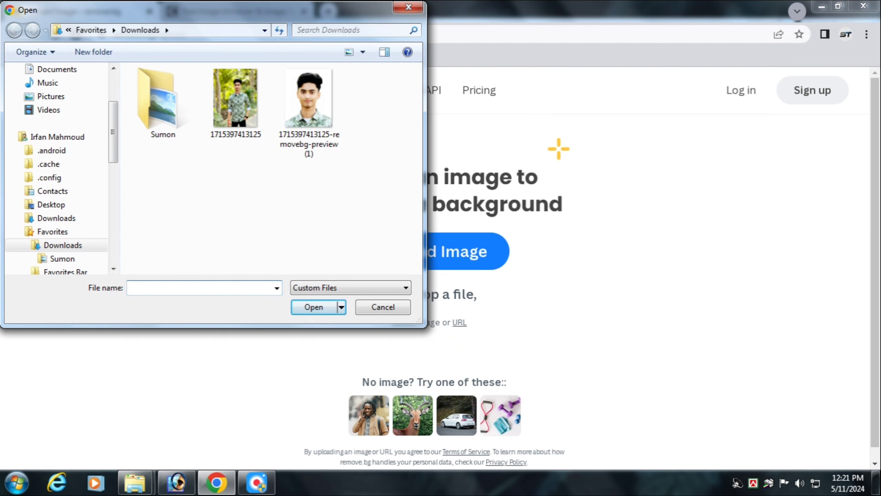
{"action": "left_click", "coordinate": [235, 104]}
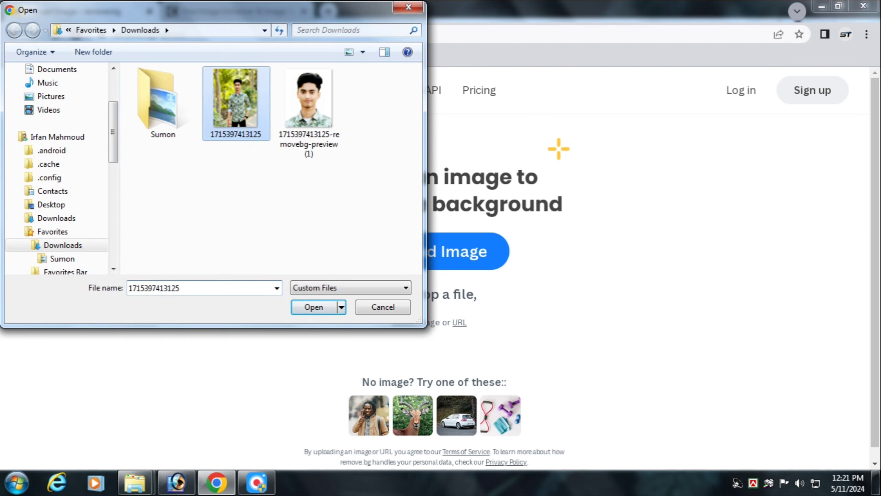
{"action": "left_click", "coordinate": [314, 307]}
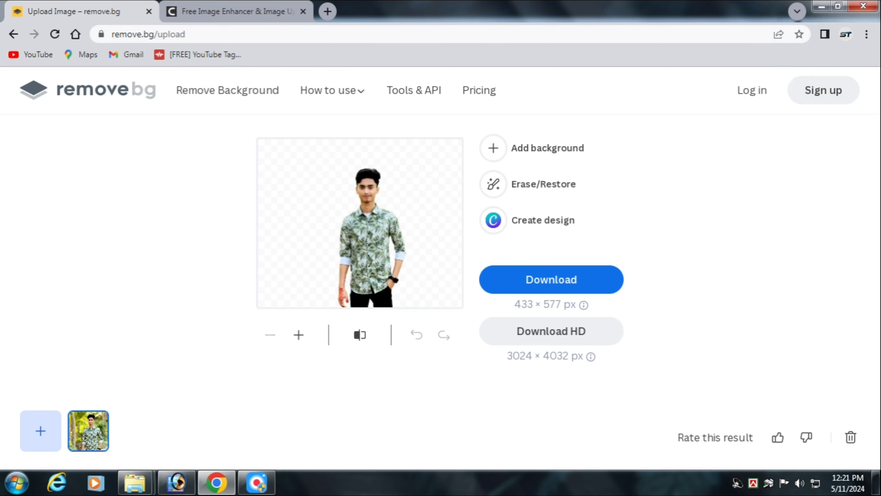
Step: Give the cutout a plain white background and download the result at 433 × 577 px
{"action": "left_click", "coordinate": [532, 148]}
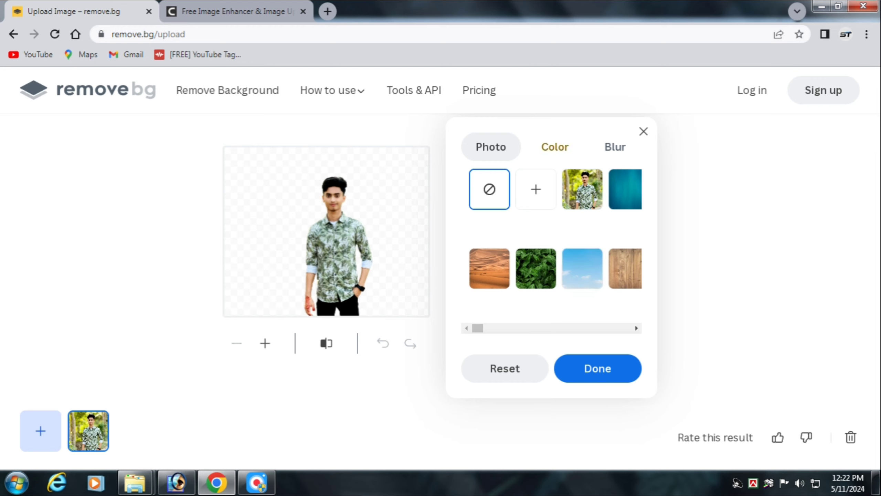
{"action": "left_click", "coordinate": [555, 147]}
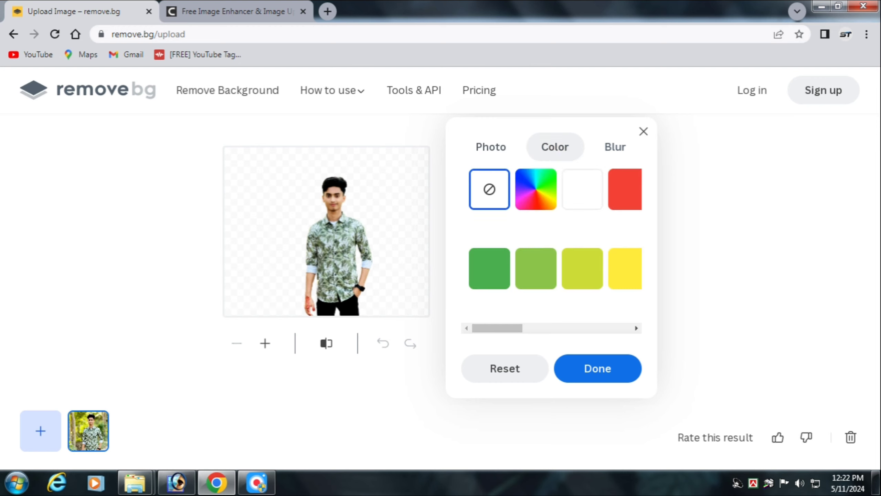
{"action": "mouse_move", "coordinate": [497, 328]}
{"action": "left_mouse_down"}
{"action": "mouse_move", "coordinate": [605, 328]}
{"action": "mouse_move", "coordinate": [498, 328]}
{"action": "left_mouse_up"}
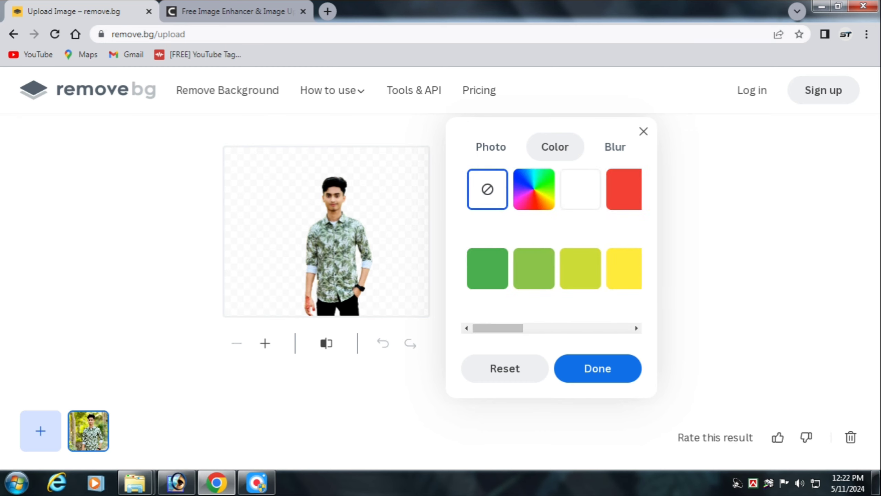
{"action": "left_click", "coordinate": [580, 190]}
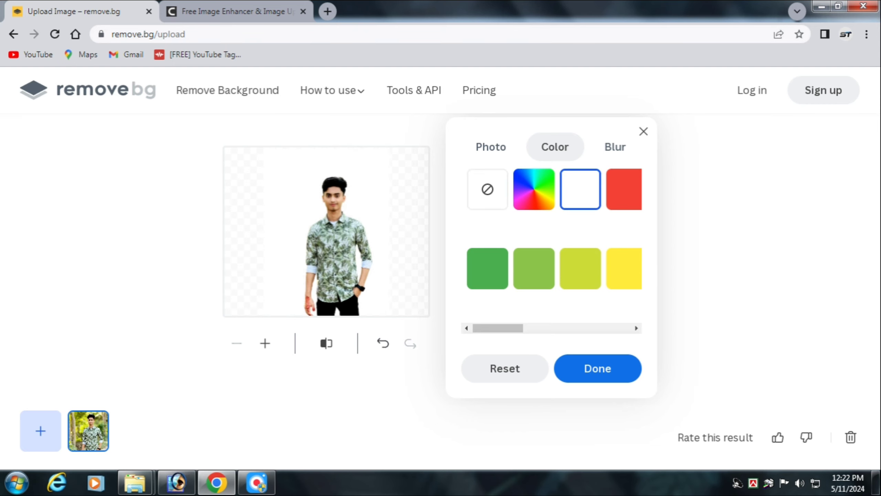
{"action": "left_click", "coordinate": [598, 369]}
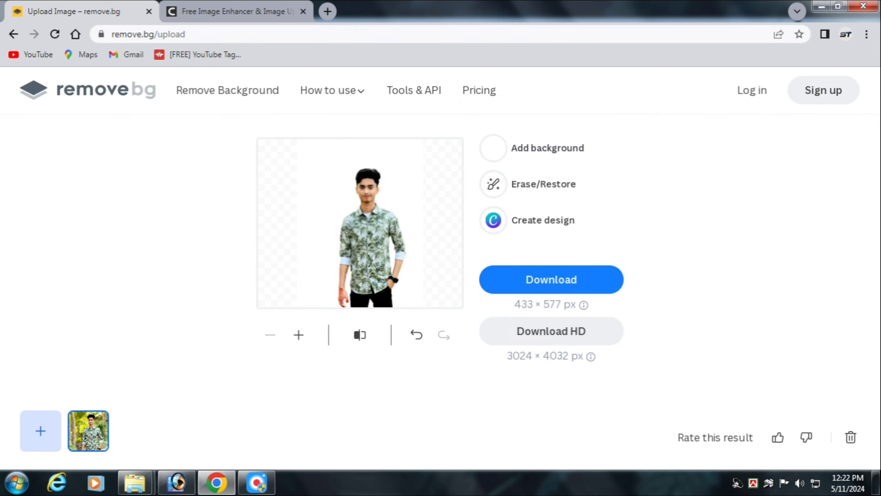
{"action": "left_click", "coordinate": [551, 278]}
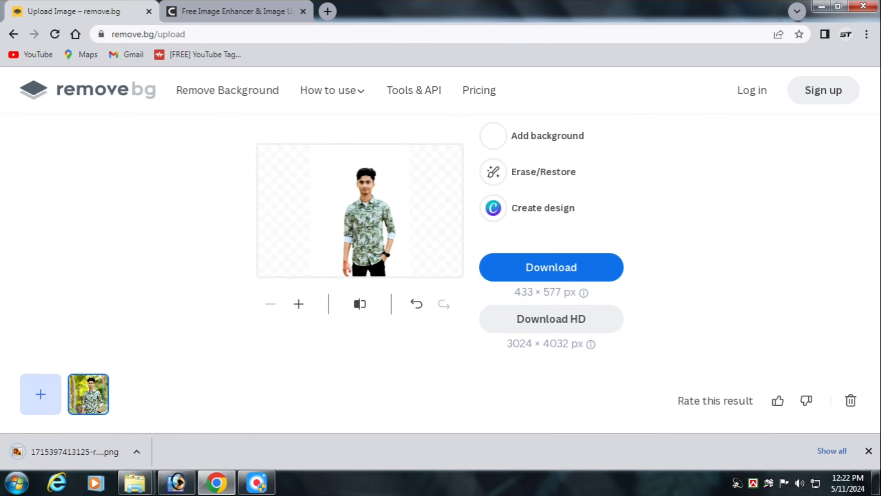
{"action": "left_click", "coordinate": [135, 483]}
{"action": "left_click", "coordinate": [83, 420]}
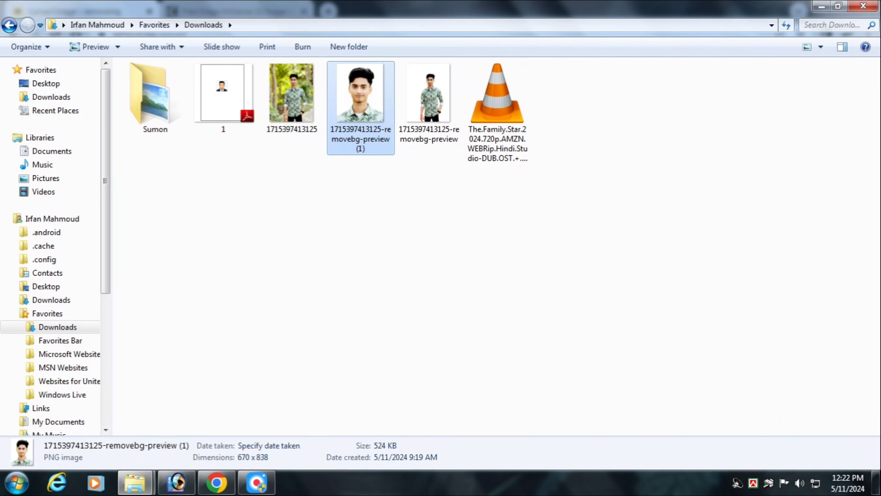
{"action": "left_click", "coordinate": [429, 104]}
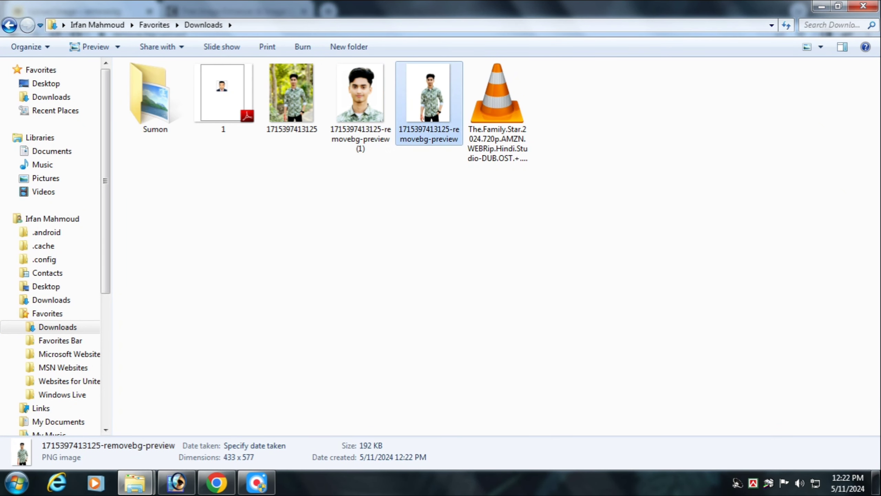
{"action": "right_click", "coordinate": [440, 122]}
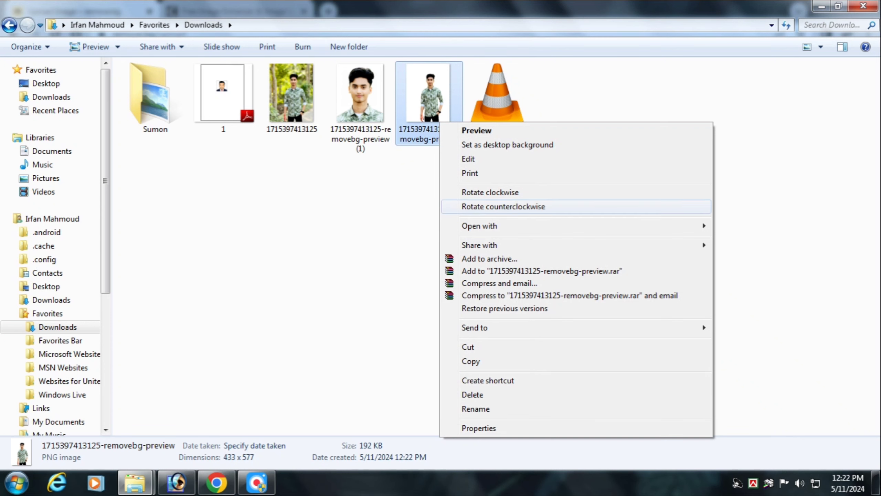
{"action": "mouse_move", "coordinate": [485, 226]}
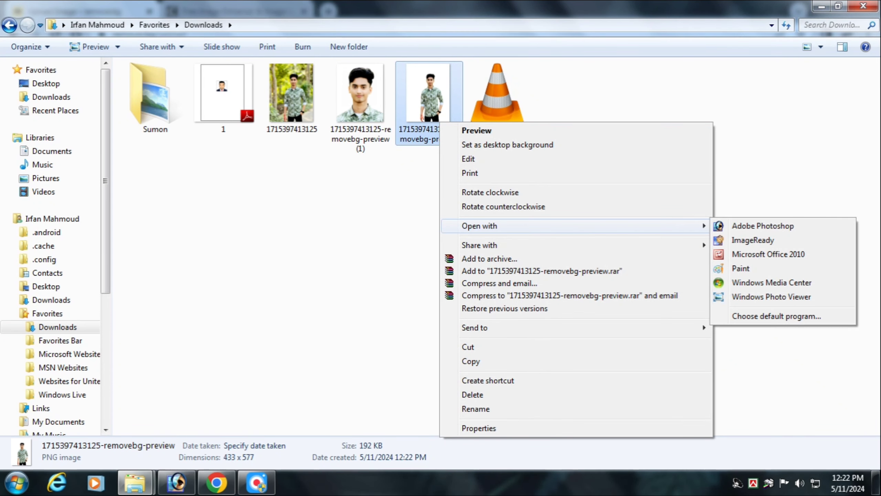
{"action": "left_click", "coordinate": [763, 225]}
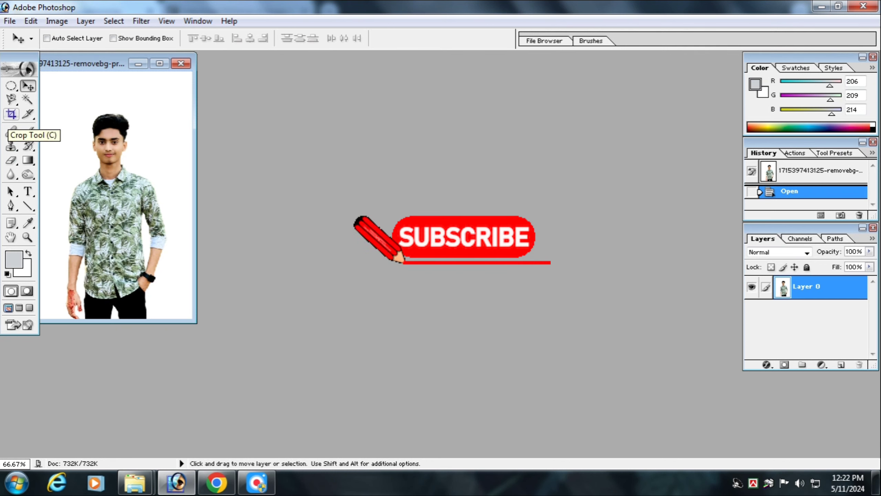
Step: Crop the photo to the head and shoulders with a slightly tilted frame of 1.6 × 2 in at 300 pixels/inch
{"action": "left_click", "coordinate": [11, 114]}
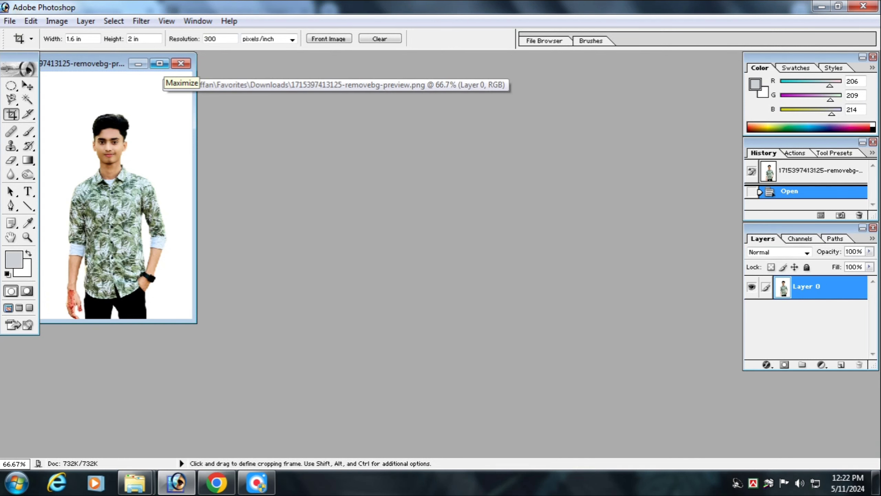
{"action": "left_click", "coordinate": [159, 63]}
{"action": "scroll", "coordinate": [439, 254], "scroll_direction": "up", "scroll_amount": 4}
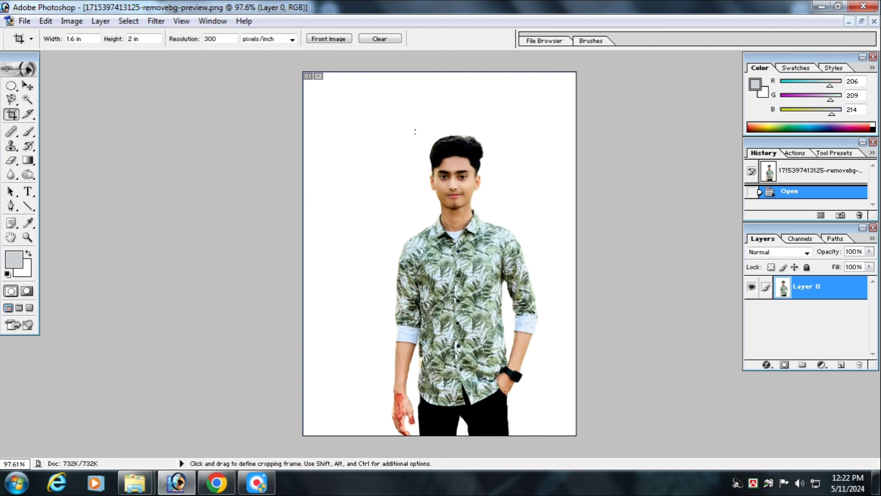
{"action": "mouse_move", "coordinate": [414, 132]}
{"action": "left_mouse_down"}
{"action": "mouse_move", "coordinate": [505, 374]}
{"action": "mouse_move", "coordinate": [512, 251]}
{"action": "mouse_move", "coordinate": [529, 257]}
{"action": "left_mouse_up"}
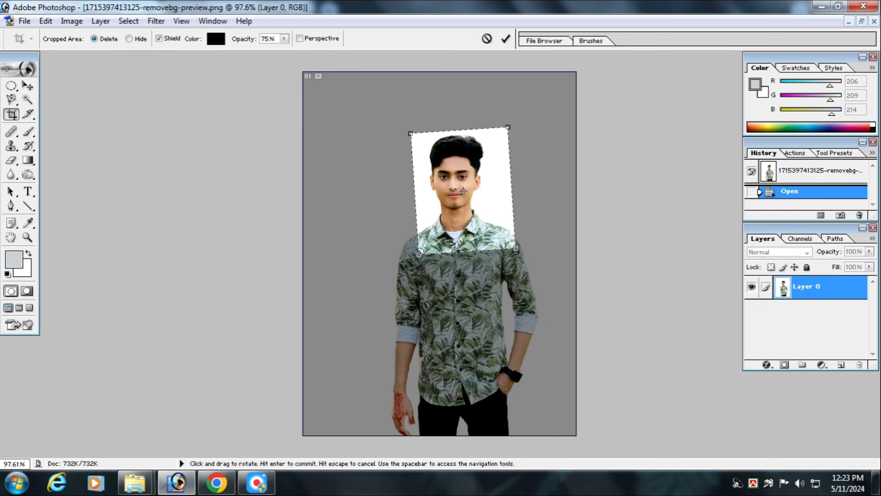
{"action": "key", "text": "Left"}
{"action": "key", "text": "Left"}
{"action": "key", "text": "Left"}
{"action": "key", "text": "Left"}
{"action": "key", "text": "Left"}
{"action": "key", "text": "Left"}
{"action": "key", "text": "Left"}
{"action": "key", "text": "Left"}
{"action": "key", "text": "Left"}
{"action": "key", "text": "Left"}
{"action": "key", "text": "Left"}
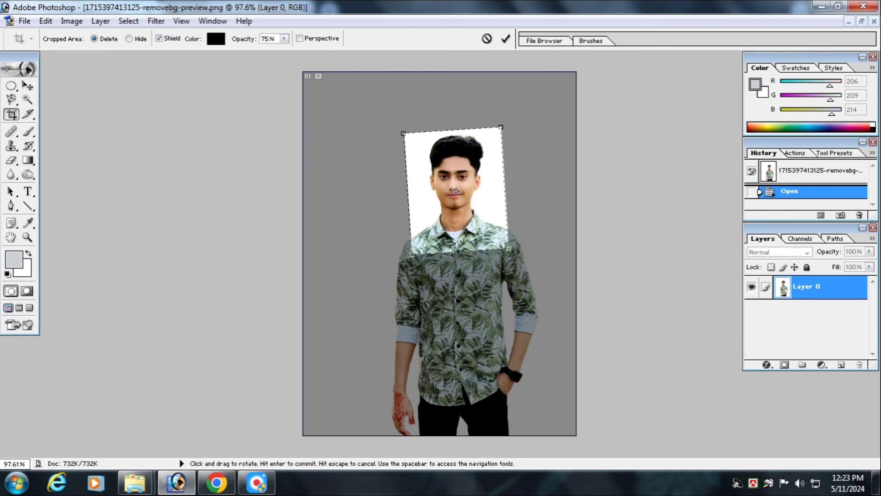
{"action": "key", "text": "Return"}
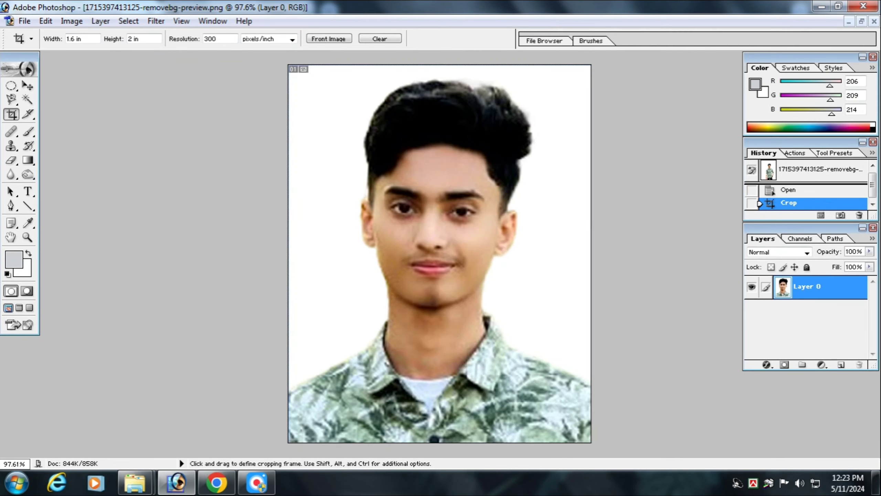
Step: Brighten the cropped portrait with Curves, raising the RGB midtones from input 117 to output 141
{"action": "scroll", "coordinate": [440, 253], "scroll_direction": "down", "scroll_amount": 1}
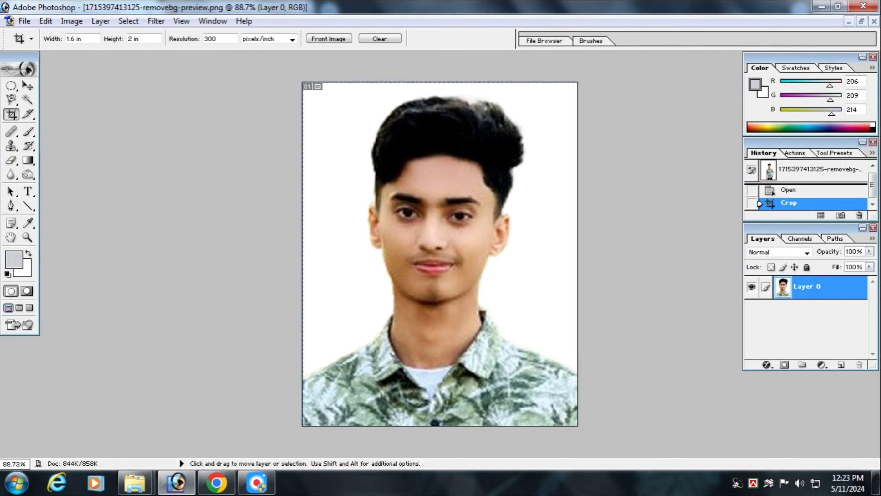
{"action": "key", "text": "ctrl+m"}
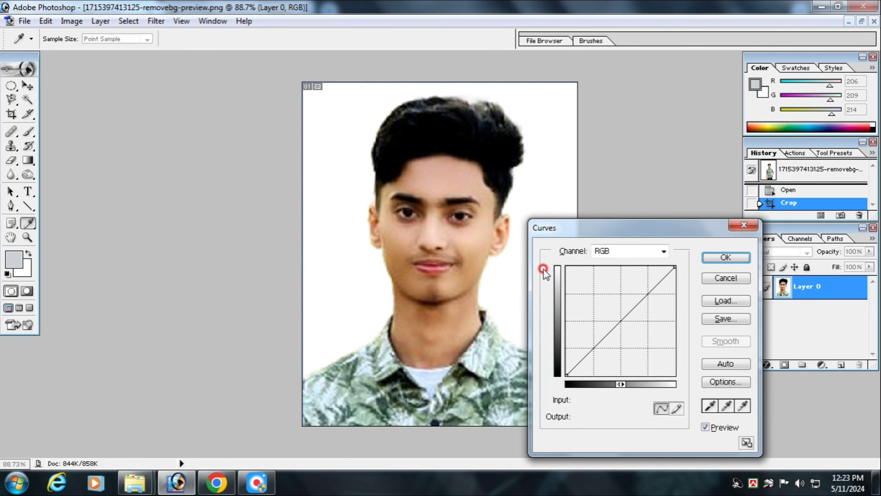
{"action": "left_click", "coordinate": [616, 315]}
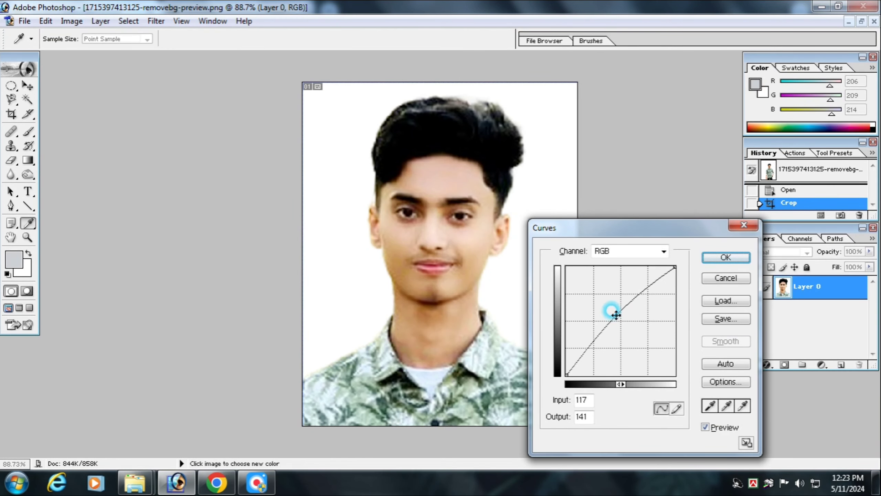
{"action": "left_click", "coordinate": [725, 257]}
{"action": "key", "text": "c"}
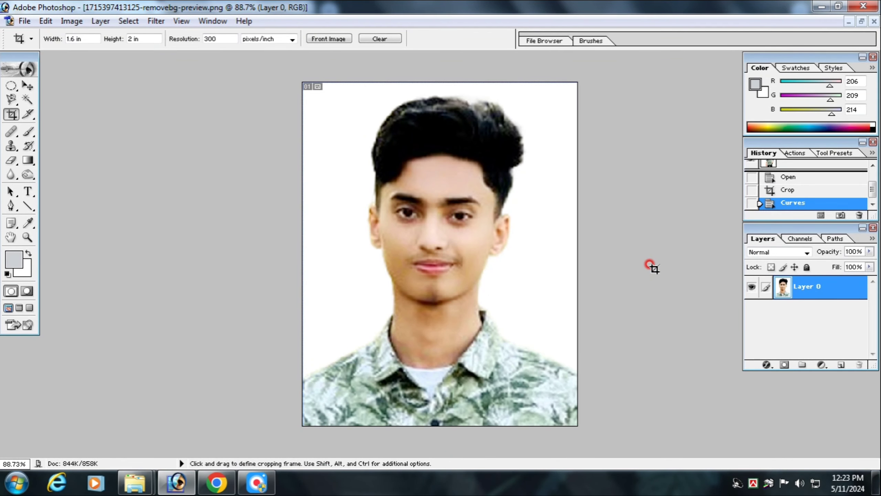
{"action": "key", "text": "ctrl+0"}
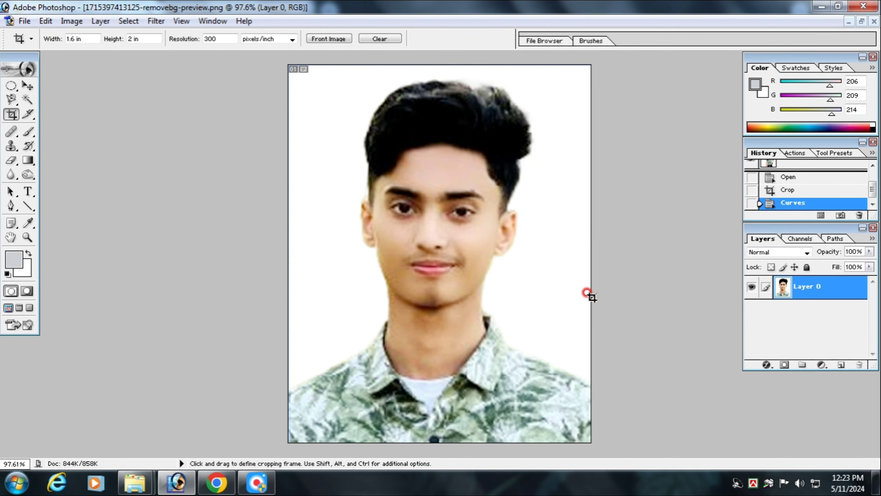
{"action": "scroll", "coordinate": [515, 326], "scroll_direction": "down", "scroll_amount": 1}
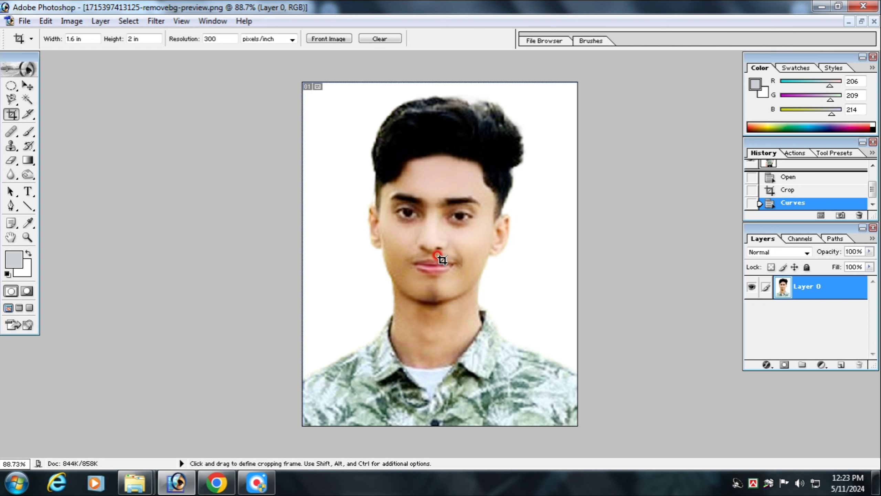
{"action": "key", "text": "ctrl+shift+s"}
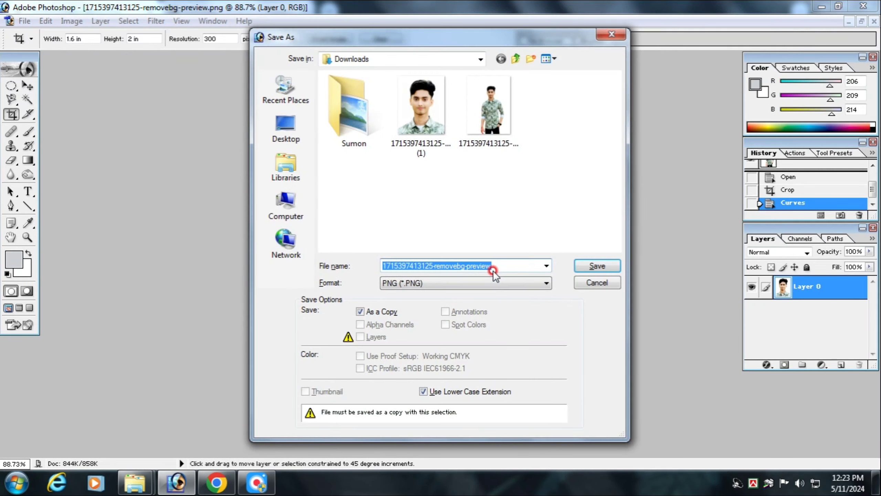
{"action": "left_click", "coordinate": [613, 268]}
{"action": "left_click", "coordinate": [425, 191]}
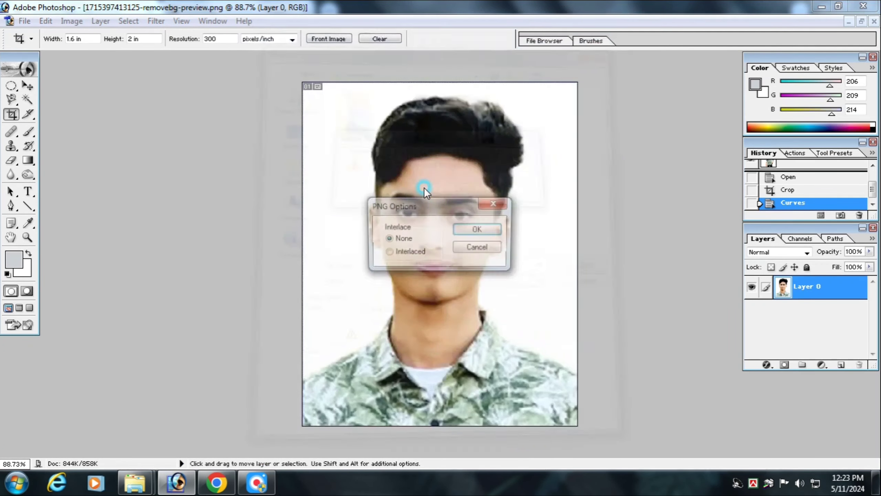
{"action": "left_click", "coordinate": [477, 229]}
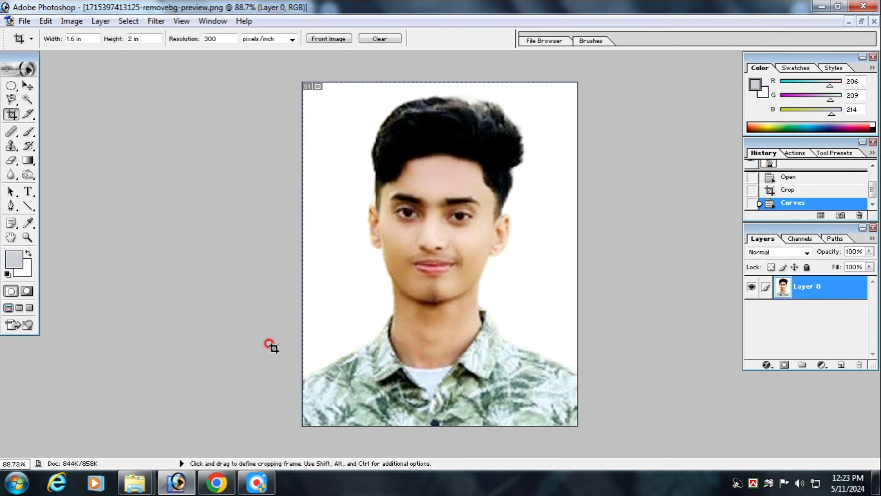
{"action": "mouse_move", "coordinate": [135, 480]}
{"action": "left_click", "coordinate": [108, 445]}
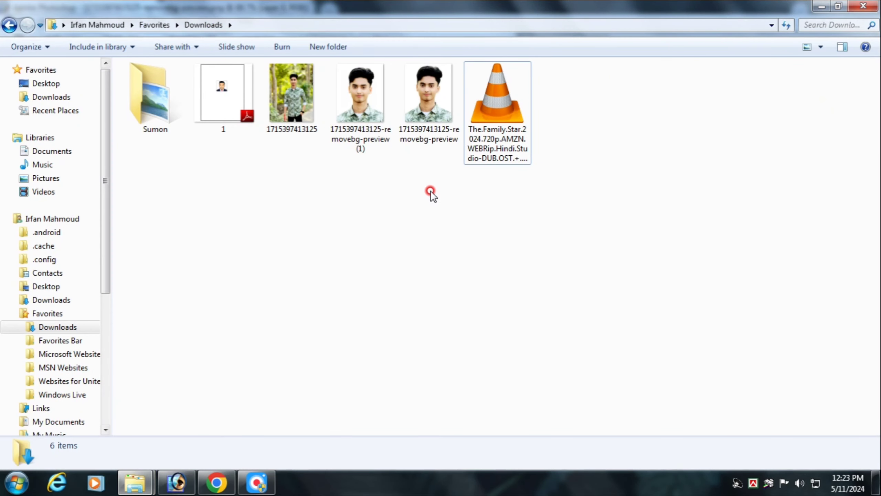
{"action": "left_click", "coordinate": [425, 135]}
{"action": "left_click", "coordinate": [379, 109]}
{"action": "right_click", "coordinate": [380, 110]}
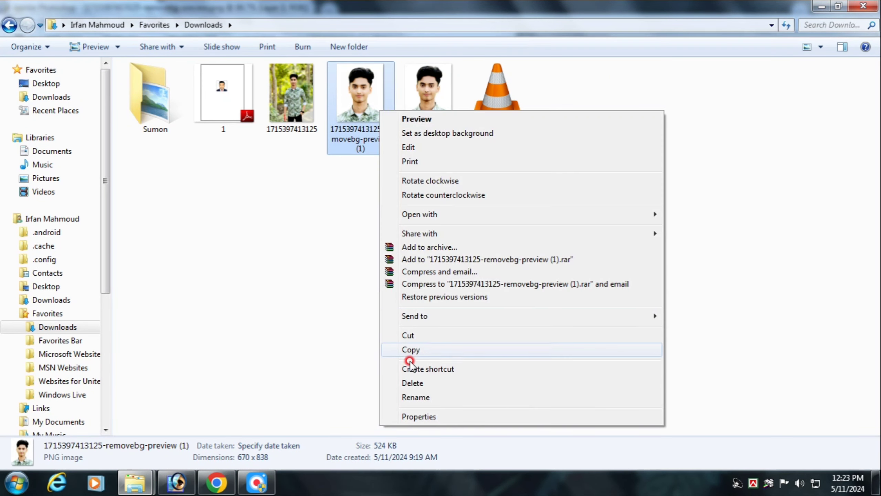
{"action": "left_click", "coordinate": [416, 384]}
{"action": "left_click", "coordinate": [492, 293]}
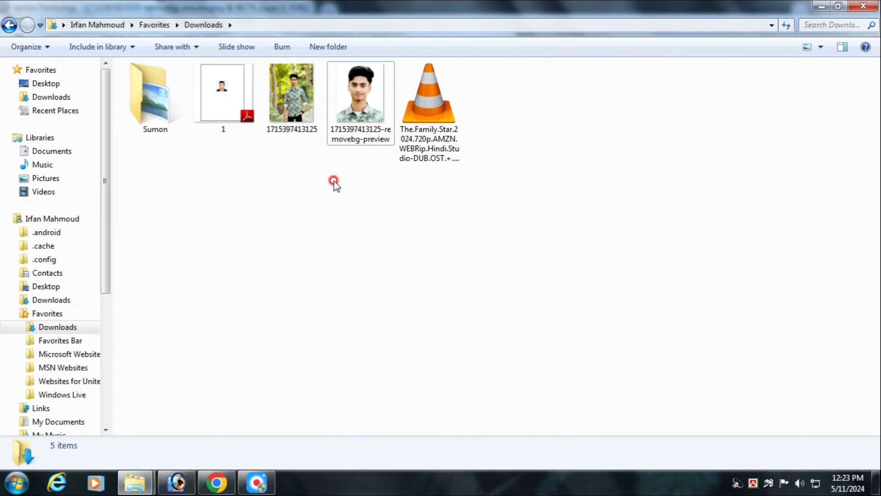
{"action": "double_click", "coordinate": [370, 114]}
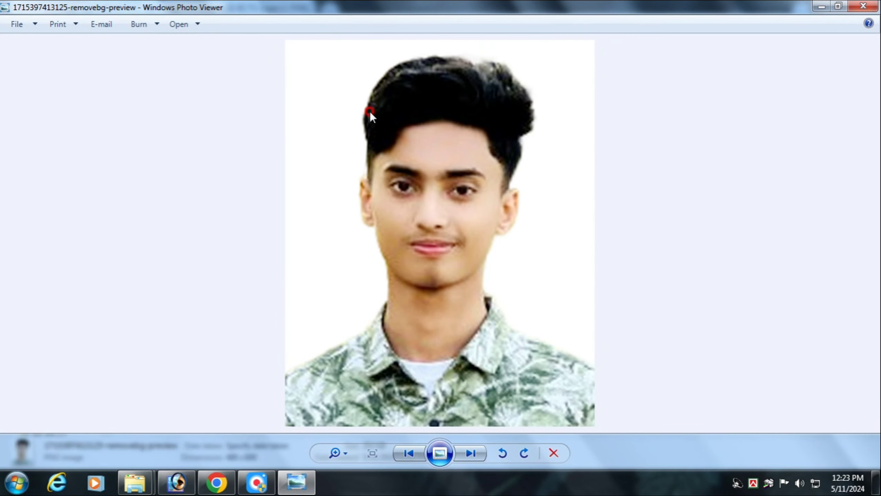
{"action": "left_click", "coordinate": [880, 1]}
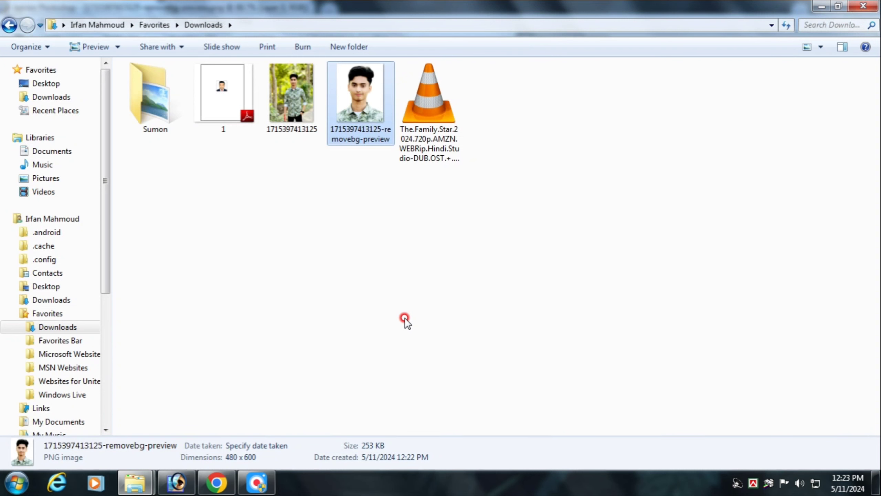
{"action": "left_click", "coordinate": [217, 482]}
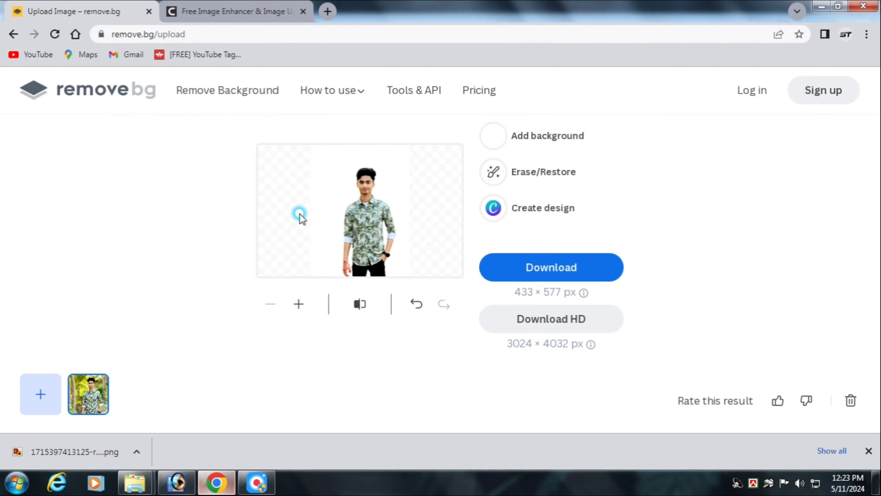
{"action": "left_click", "coordinate": [239, 7]}
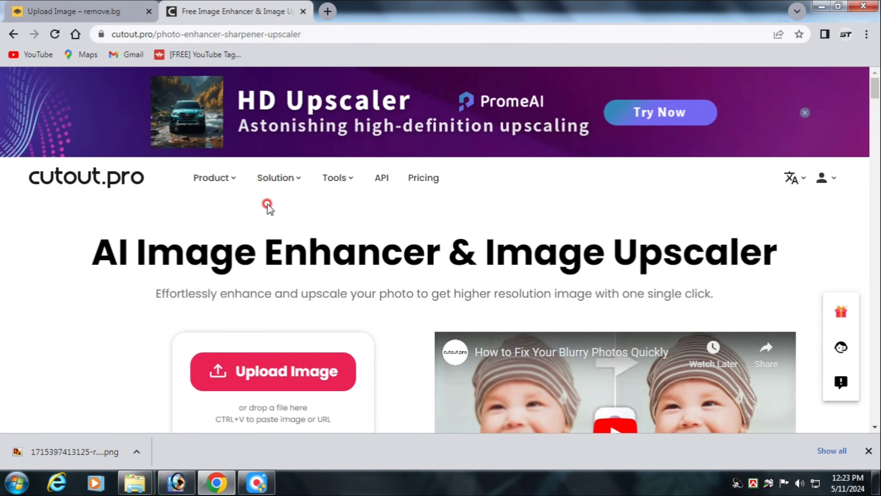
{"action": "left_click", "coordinate": [868, 450]}
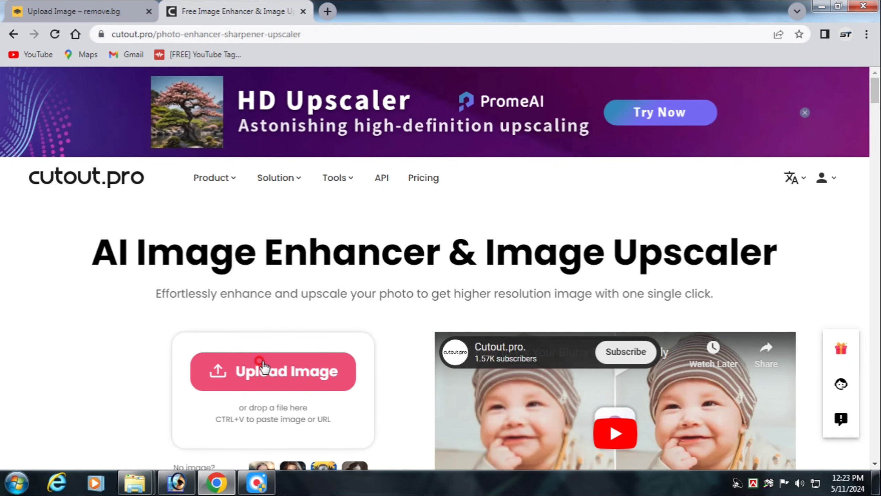
{"action": "left_click", "coordinate": [255, 374]}
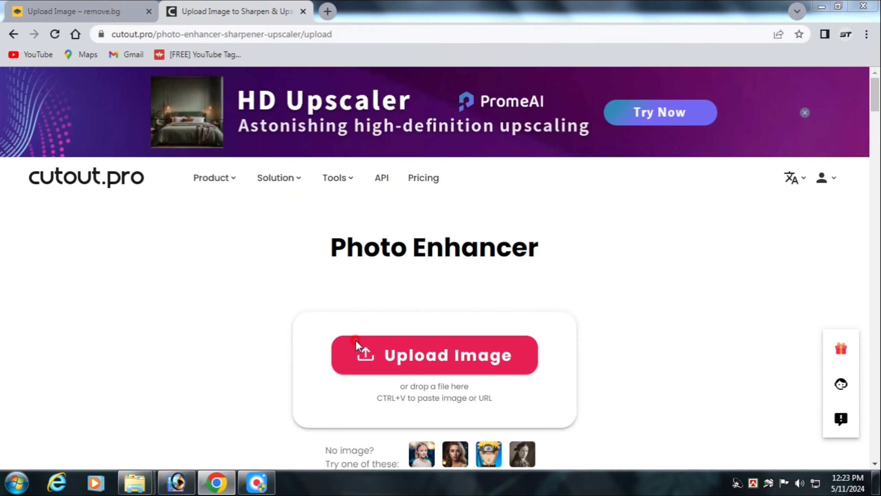
{"action": "left_click", "coordinate": [395, 347]}
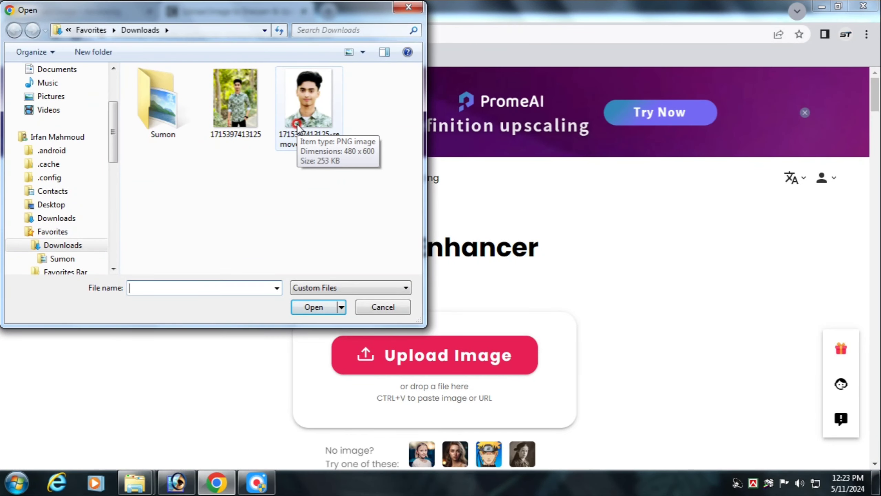
{"action": "left_click", "coordinate": [297, 126]}
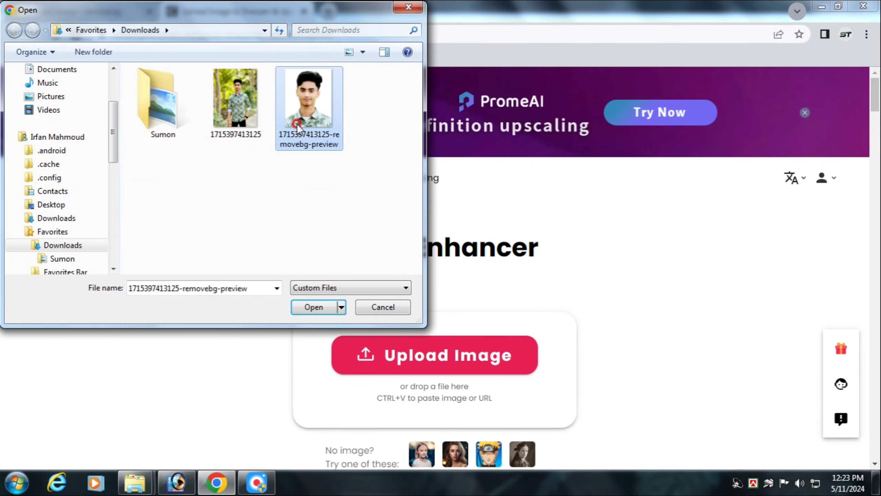
{"action": "left_click", "coordinate": [306, 308]}
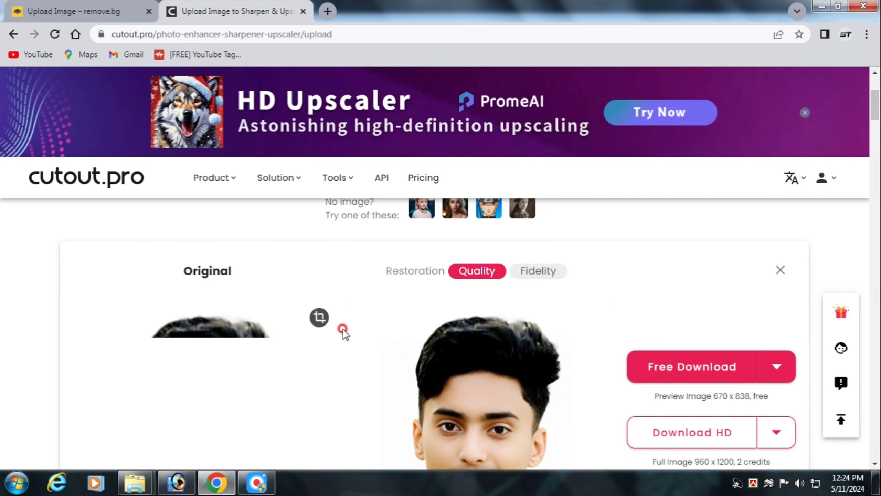
Step: Compare the enhanced portrait with the original and download the free 670 x 838 preview image
{"action": "scroll", "coordinate": [343, 330], "scroll_direction": "down", "scroll_amount": 2}
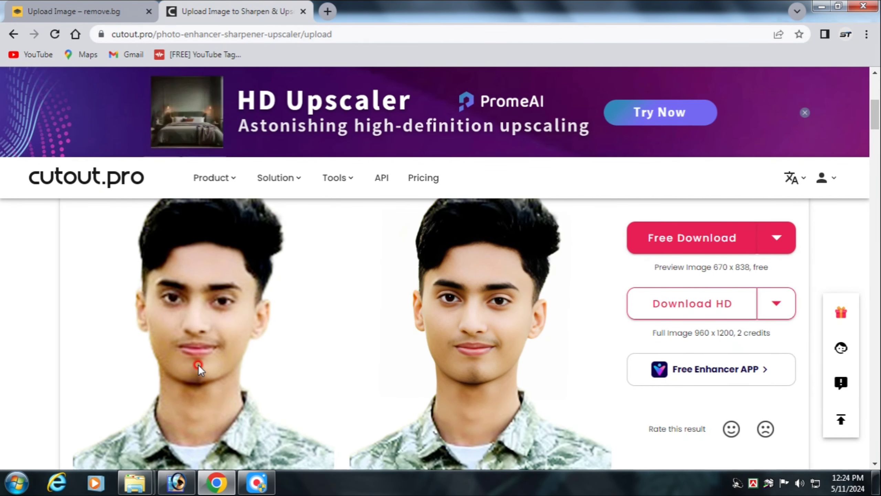
{"action": "scroll", "coordinate": [199, 365], "scroll_direction": "up", "scroll_amount": 1}
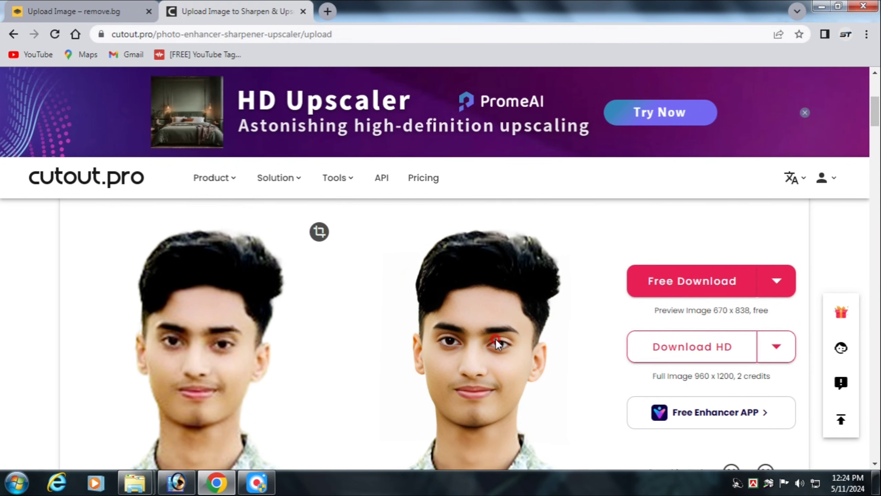
{"action": "left_click", "coordinate": [690, 289]}
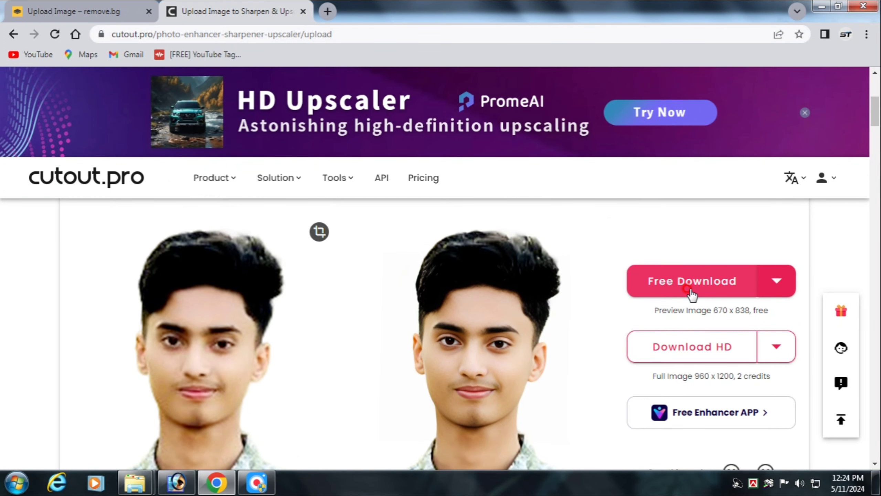
{"action": "left_click", "coordinate": [704, 344]}
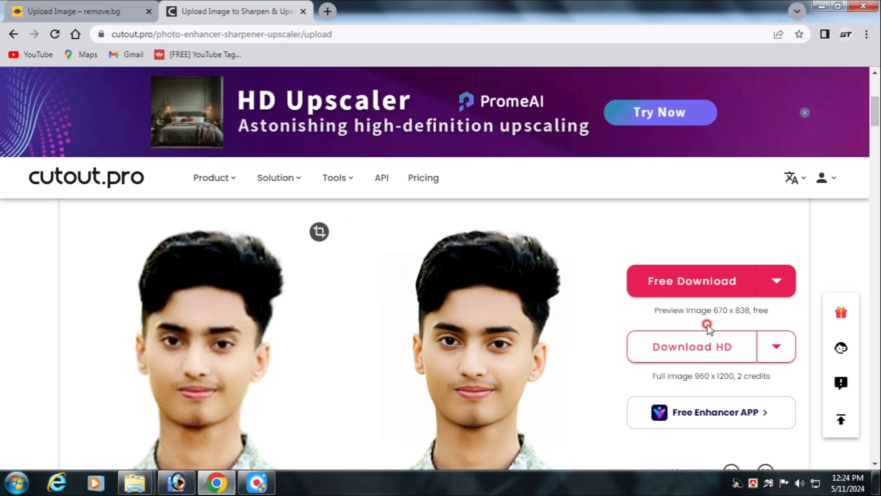
{"action": "left_click", "coordinate": [83, 11]}
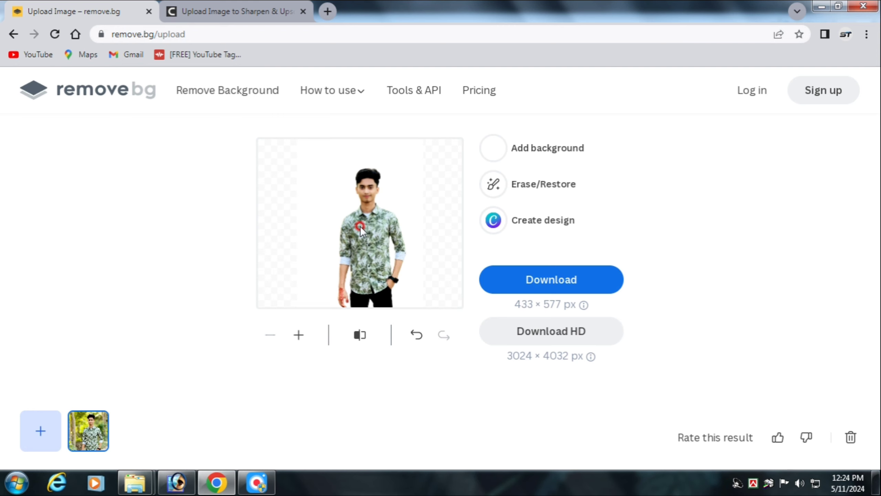
{"action": "left_click", "coordinate": [227, 13]}
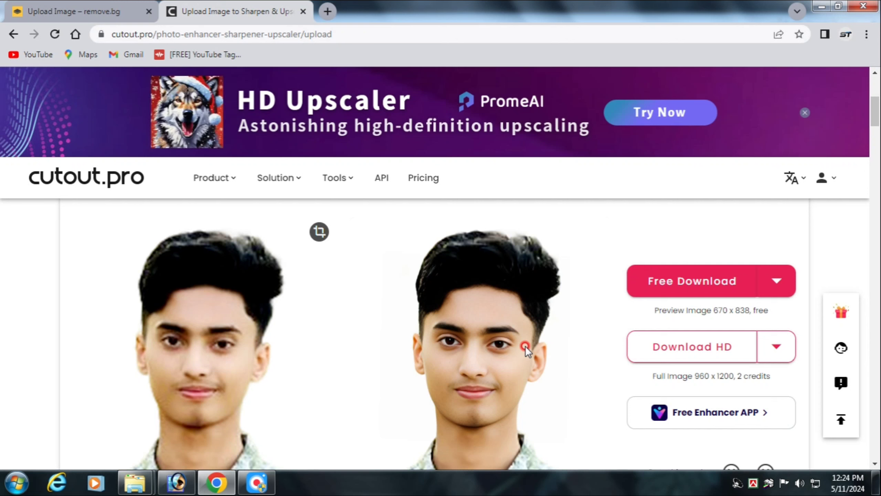
{"action": "left_click", "coordinate": [676, 292]}
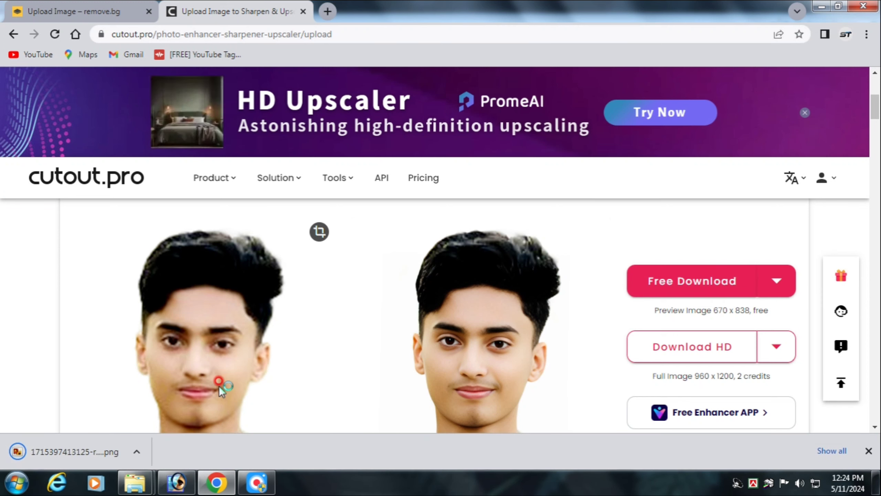
{"action": "mouse_move", "coordinate": [135, 482]}
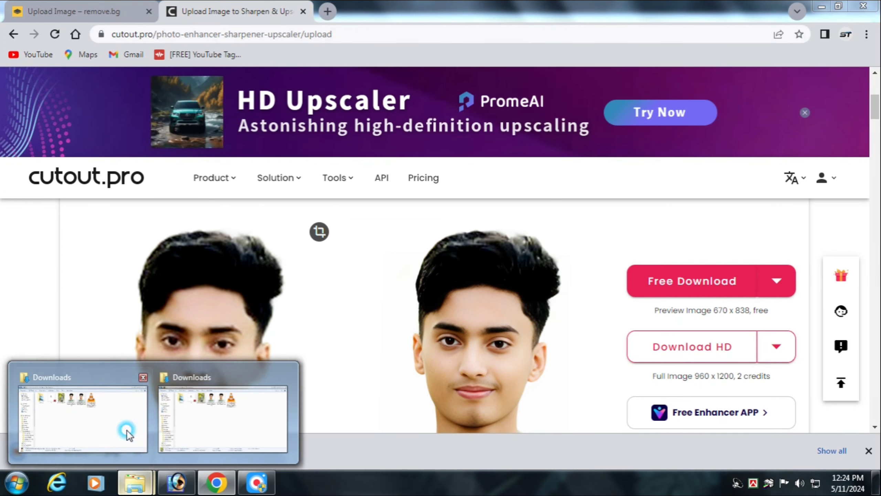
{"action": "left_click", "coordinate": [119, 423]}
{"action": "left_click", "coordinate": [361, 153]}
{"action": "right_click", "coordinate": [370, 109]}
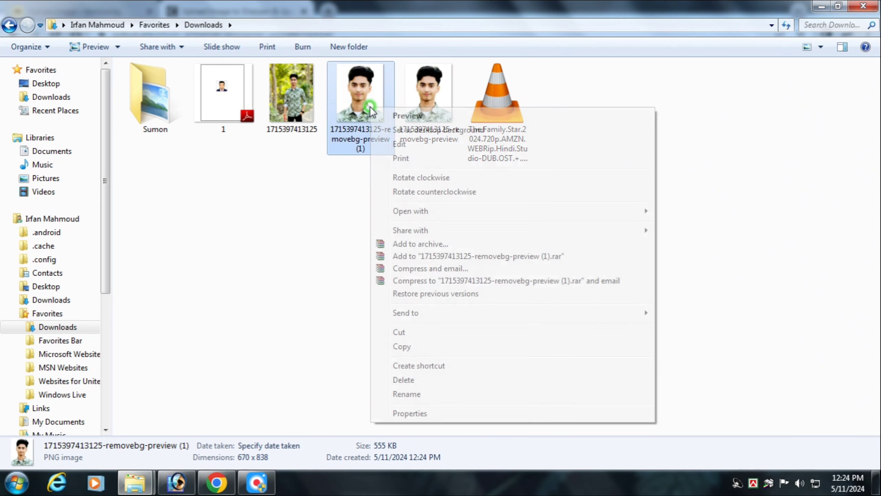
{"action": "mouse_move", "coordinate": [408, 211]}
{"action": "left_click", "coordinate": [675, 210]}
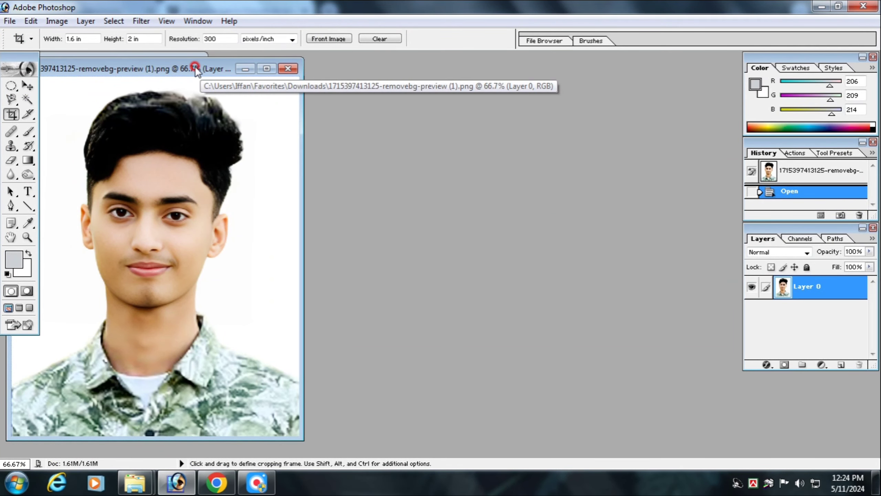
Step: Arrange the enhanced and unenhanced portraits side by side, enlarging the unenhanced portrait's window to show the whole picture
{"action": "left_click_drag", "start_coordinate": [287, 77], "coordinate": [525, 73]}
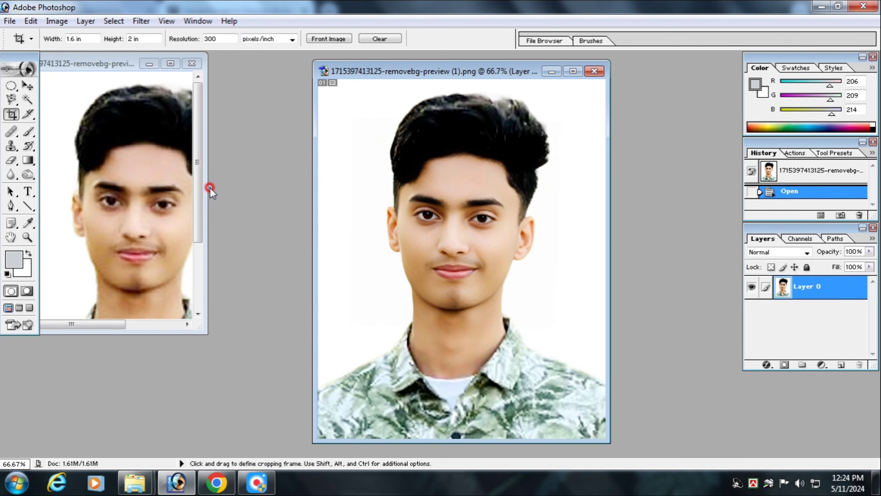
{"action": "left_click_drag", "start_coordinate": [209, 187], "coordinate": [293, 188]}
{"action": "left_click_drag", "start_coordinate": [156, 334], "coordinate": [156, 441]}
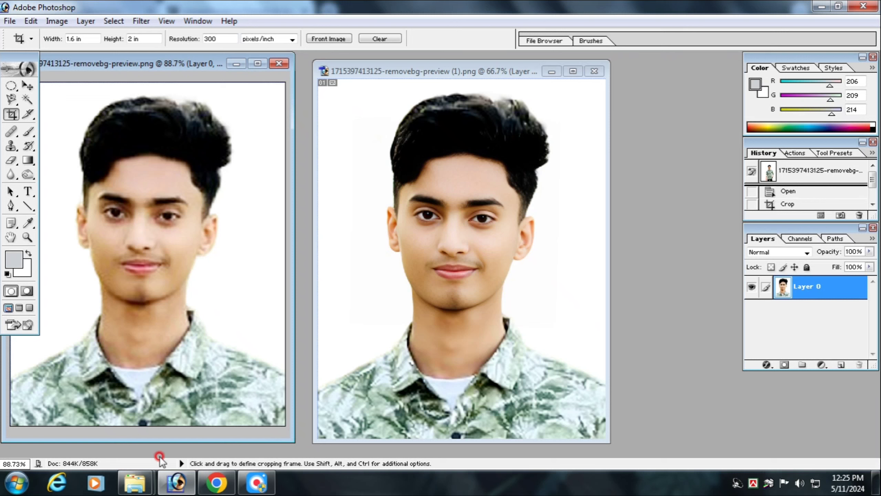
{"action": "mouse_move", "coordinate": [135, 483]}
{"action": "left_click", "coordinate": [59, 445]}
{"action": "left_click", "coordinate": [286, 107]}
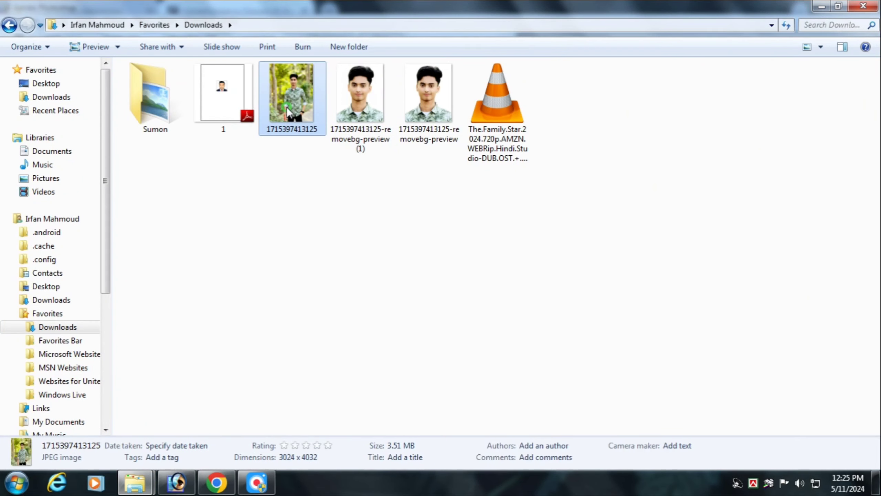
{"action": "right_click", "coordinate": [287, 108]}
{"action": "mouse_move", "coordinate": [444, 223]}
{"action": "left_click", "coordinate": [503, 222]}
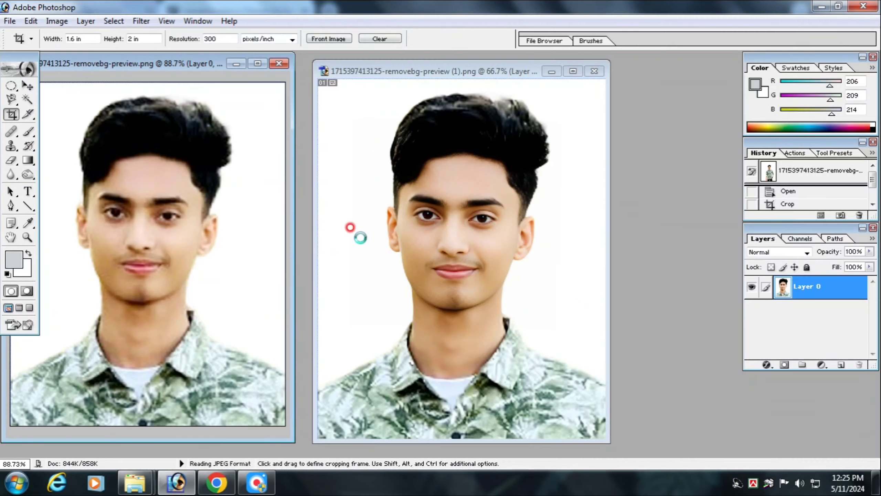
{"action": "left_click_drag", "start_coordinate": [156, 77], "coordinate": [748, 90]}
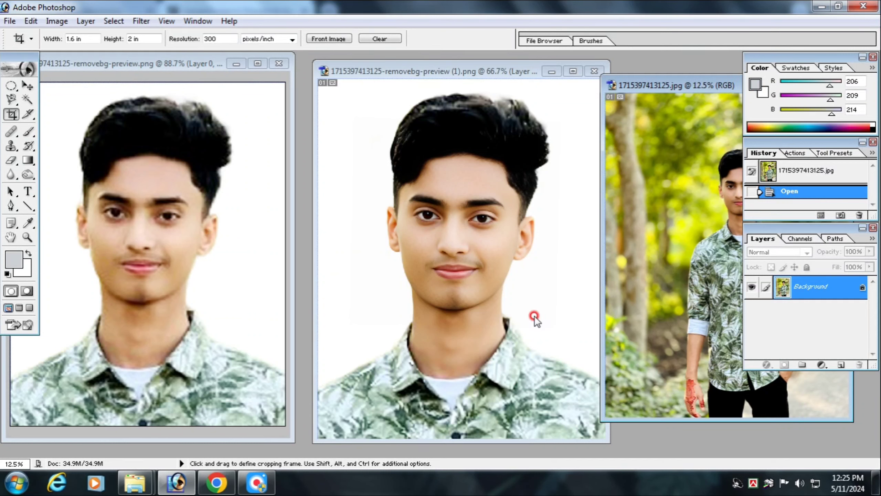
Step: Maximize the enhanced portrait and crop its full frame to 1.6 × 2 in at 300 pixels/inch
{"action": "left_click", "coordinate": [572, 71]}
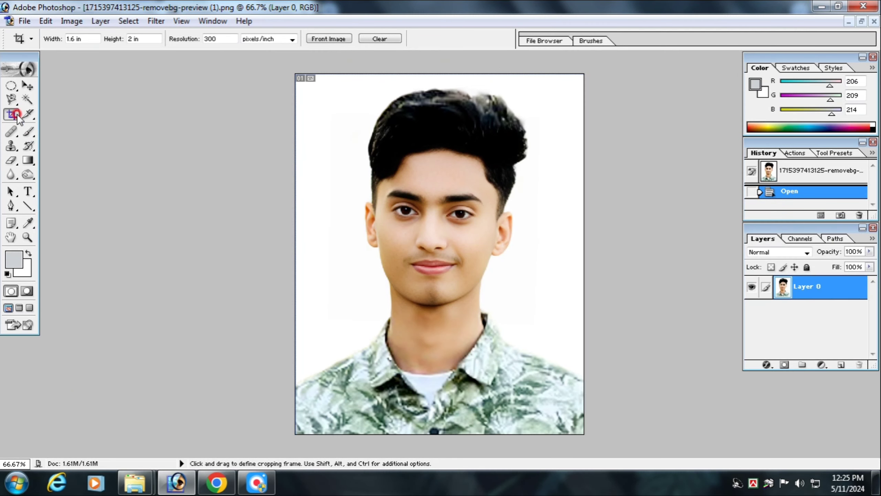
{"action": "left_click_drag", "start_coordinate": [296, 74], "coordinate": [719, 487]}
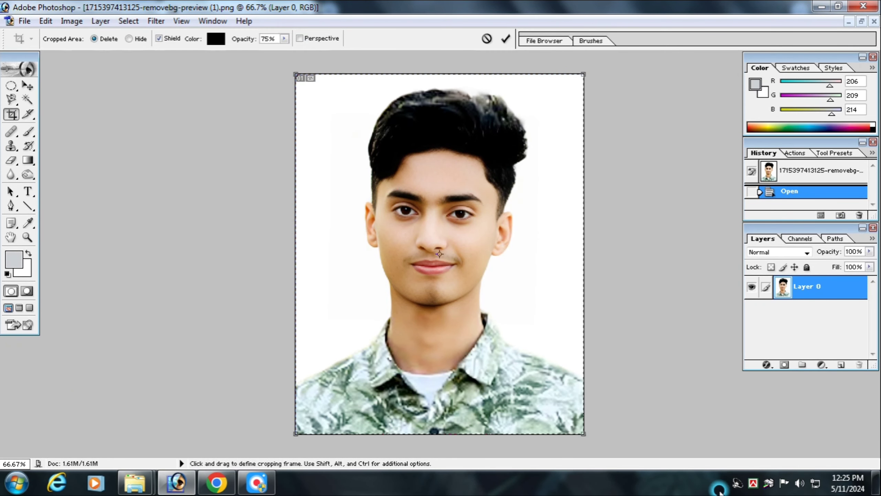
{"action": "key", "text": "Return"}
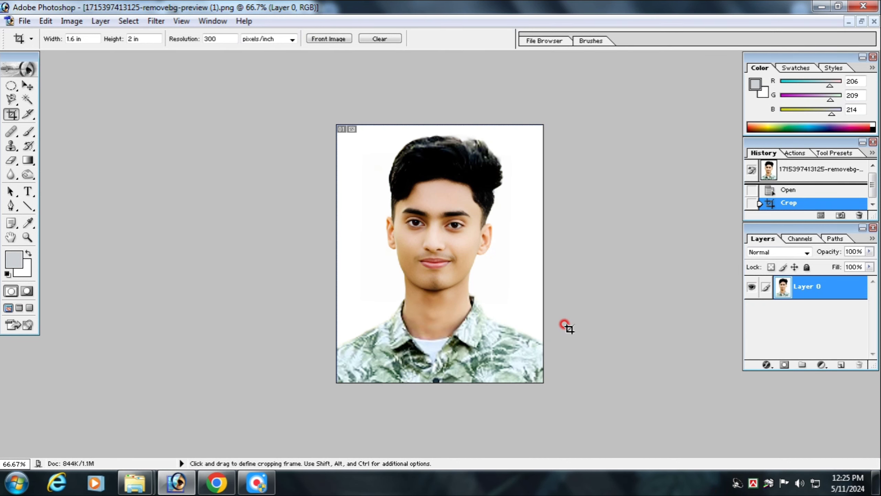
Step: Create a white Letter document of 8.5 × 11 inches at 300 pixels/inch in RGB Color and copy the enhanced portrait onto it
{"action": "key", "text": "ctrl+n"}
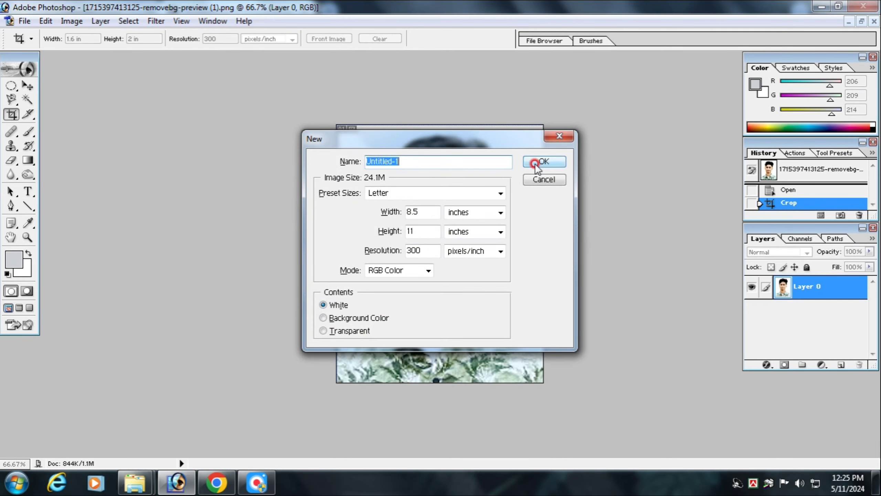
{"action": "left_click", "coordinate": [543, 161]}
{"action": "left_click", "coordinate": [28, 85]}
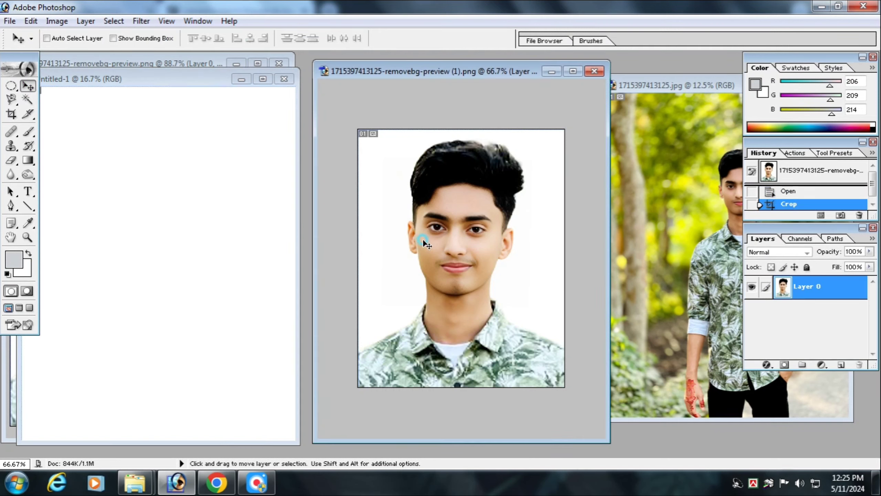
{"action": "left_click_drag", "start_coordinate": [423, 247], "coordinate": [193, 234]}
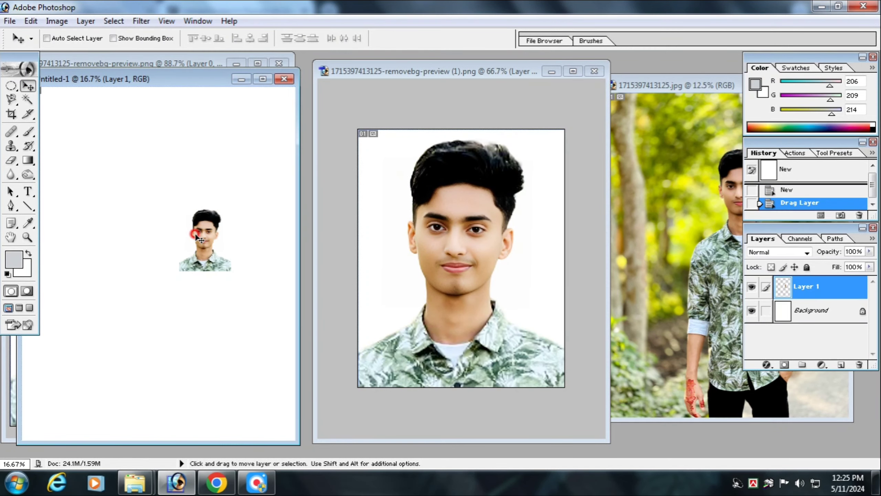